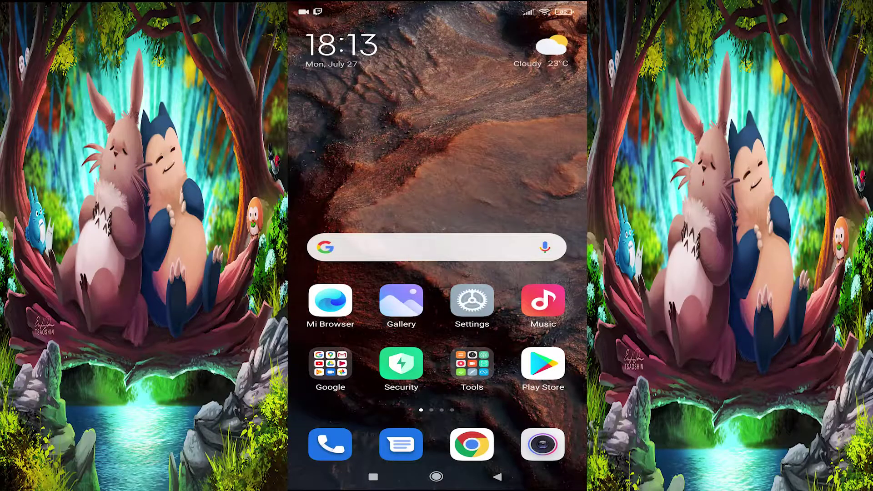
- Find Dolphin Emulator in the Play Store via the 'gamecube emulator' search and install it
click(543, 364)
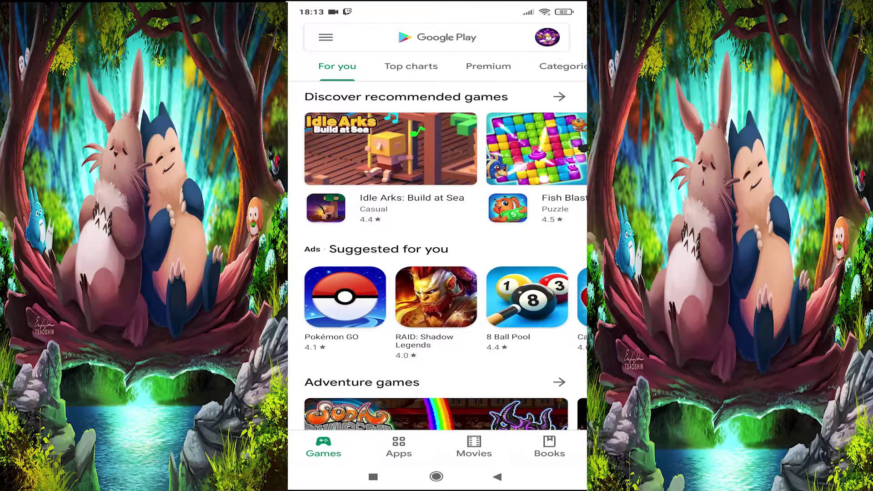
click(437, 37)
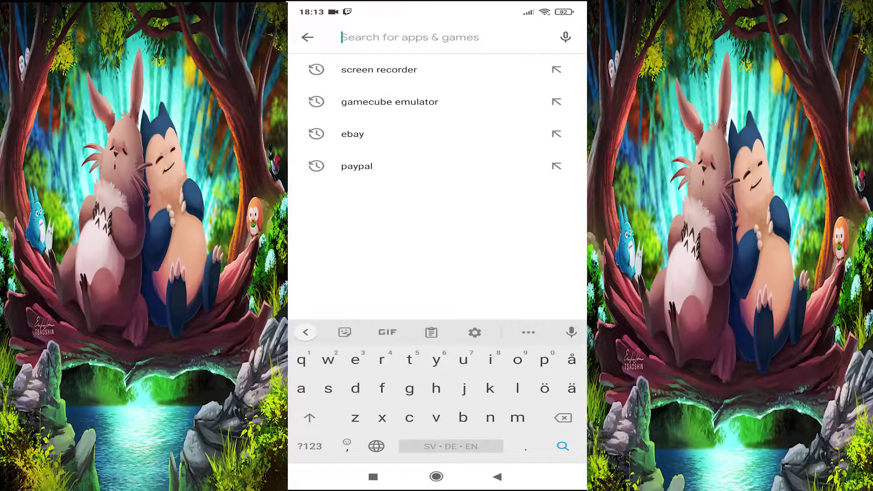
click(389, 102)
click(436, 109)
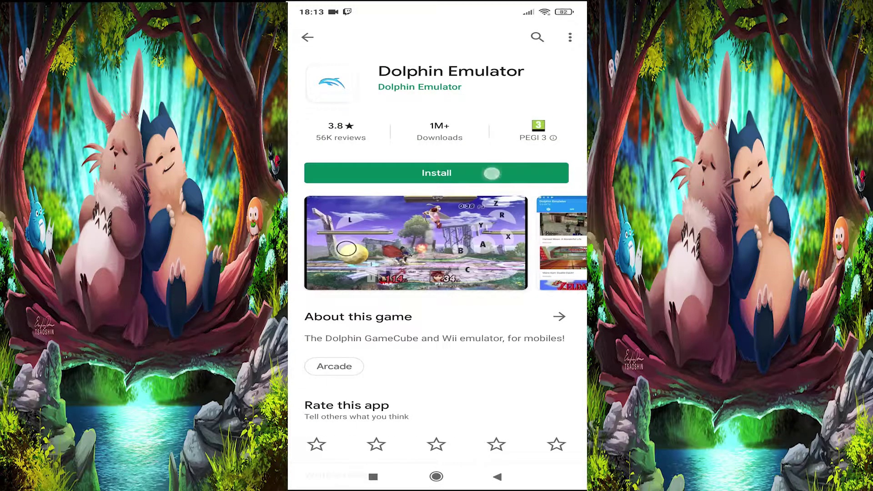
click(491, 173)
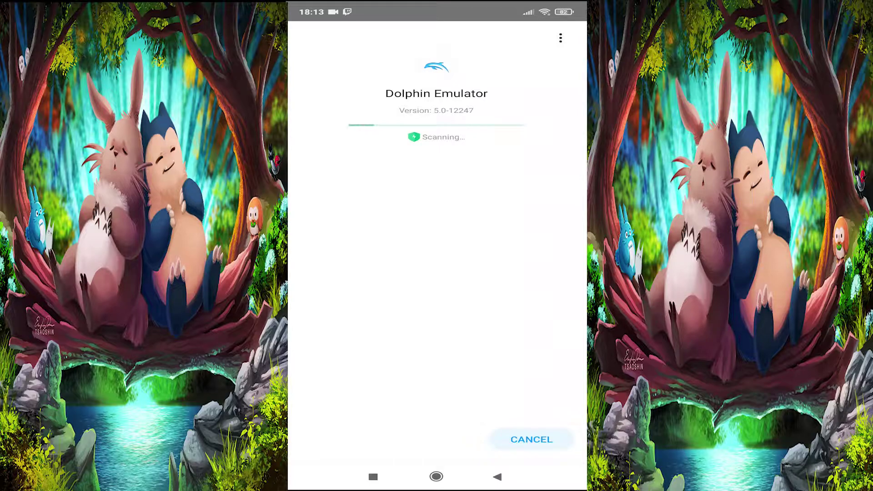
- Launch Dolphin Emulator, allowing file access and agreeing to usage statistics reporting
click(485, 147)
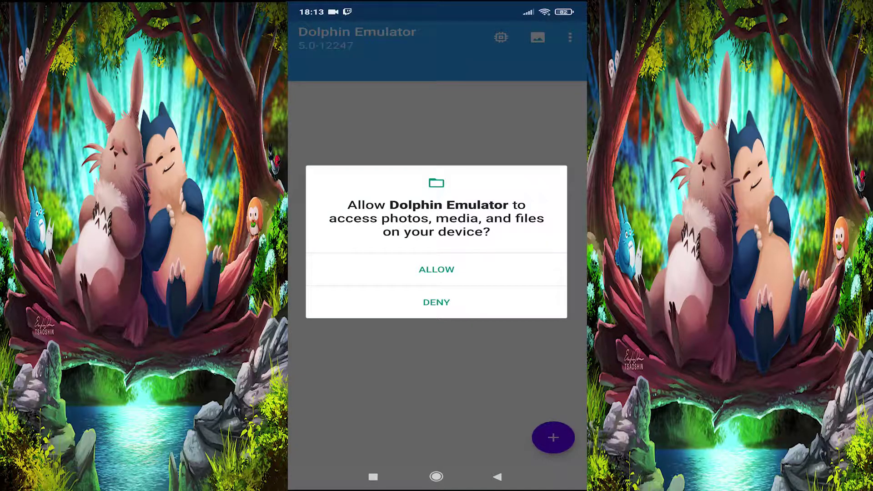
click(502, 268)
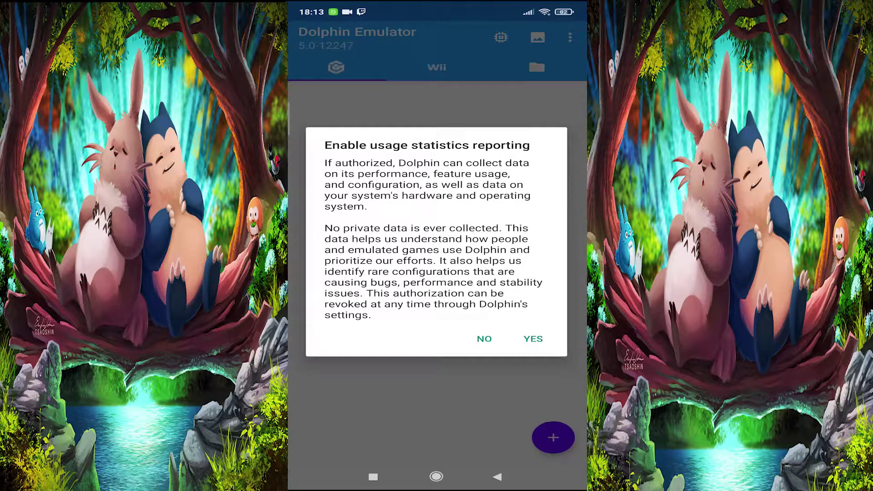
click(533, 339)
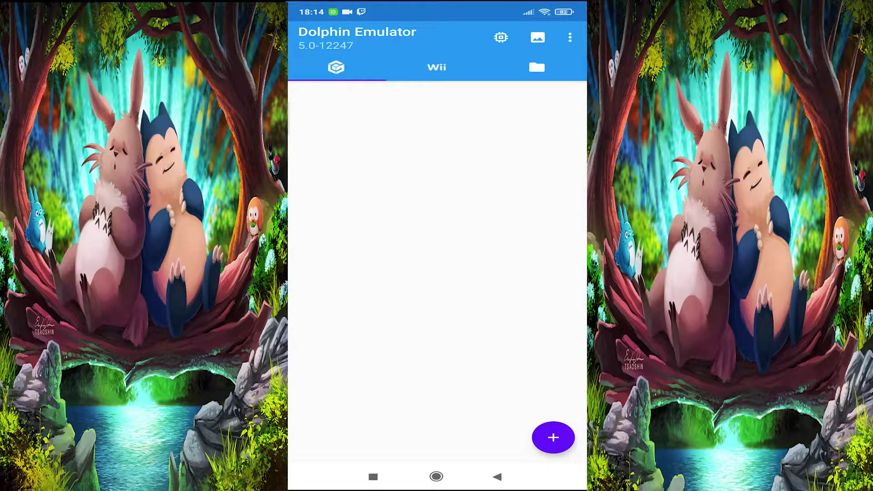
- Browse the Wii games list, then go to Dolphin's Settings
click(437, 68)
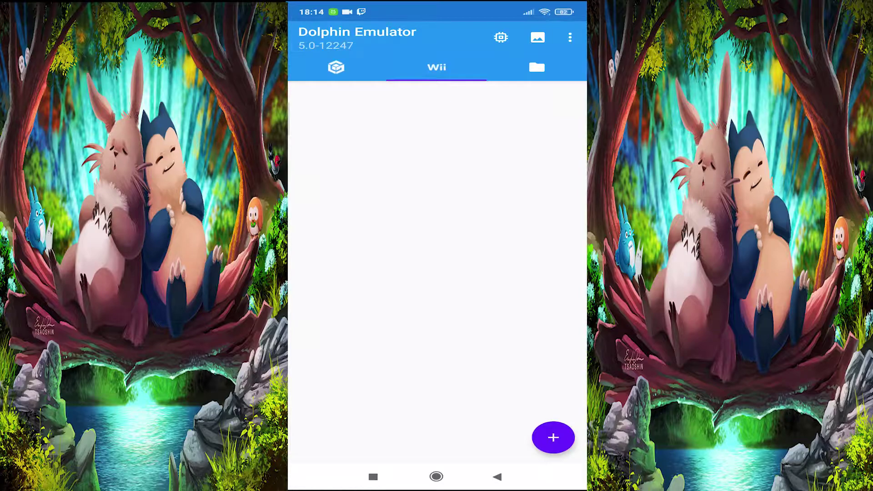
scroll(437, 273, down, 2)
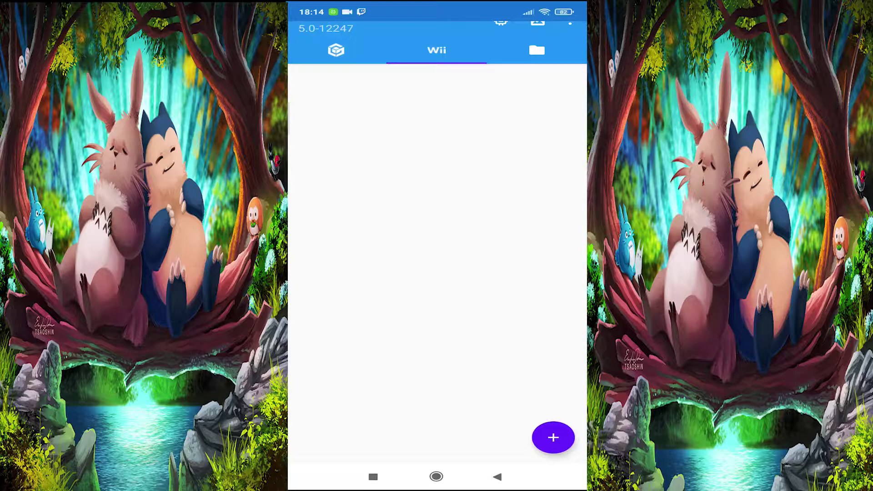
scroll(329, 264, up, 2)
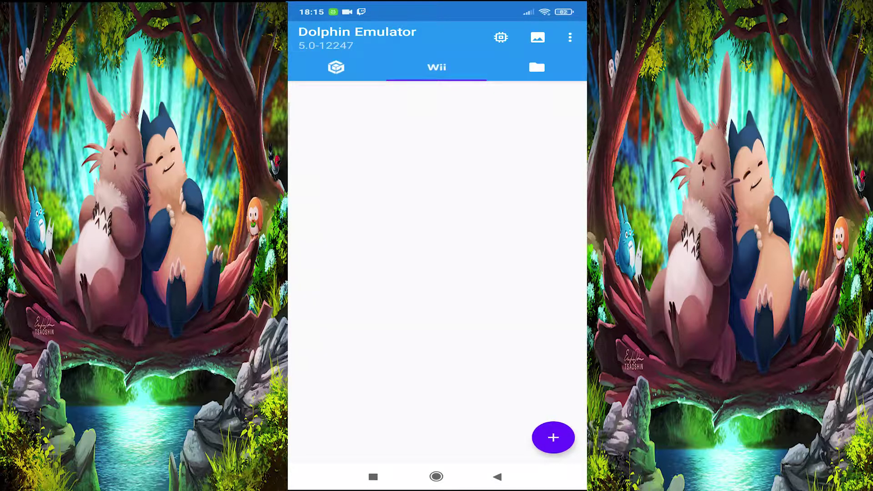
click(501, 37)
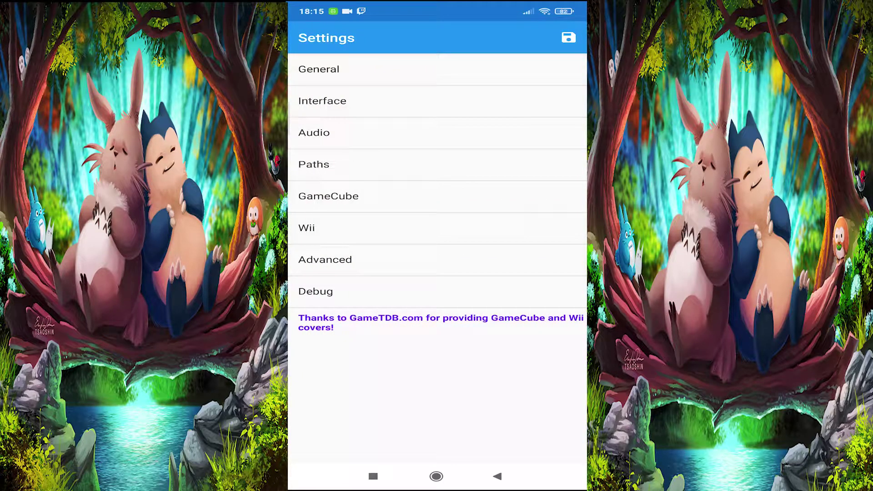
- Set the Advanced emulated CPU clock speed to 50% and return to the phone's home screen
click(439, 259)
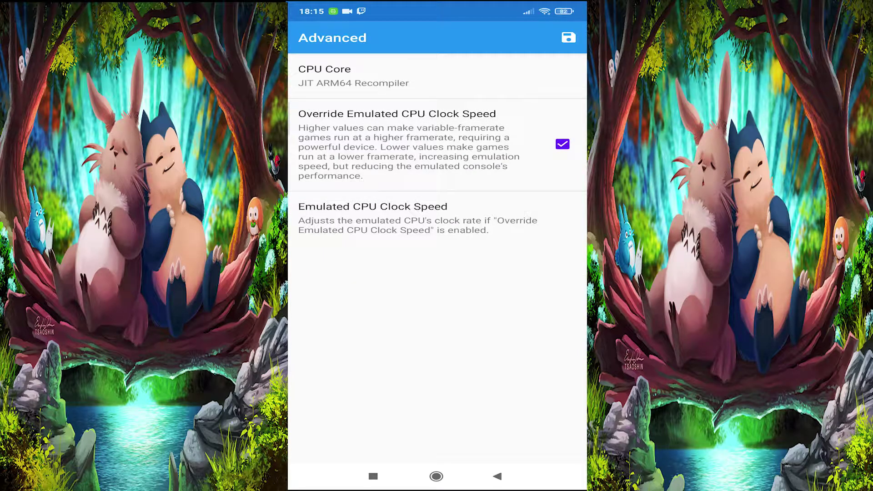
click(419, 218)
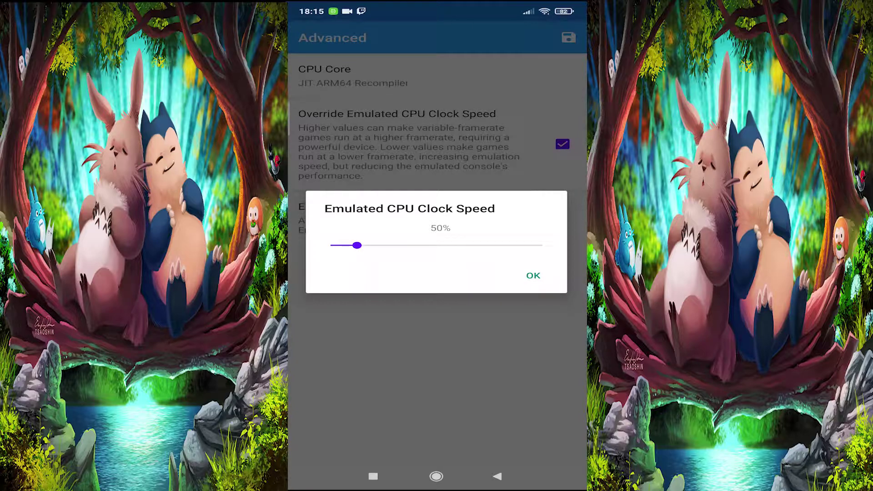
click(533, 276)
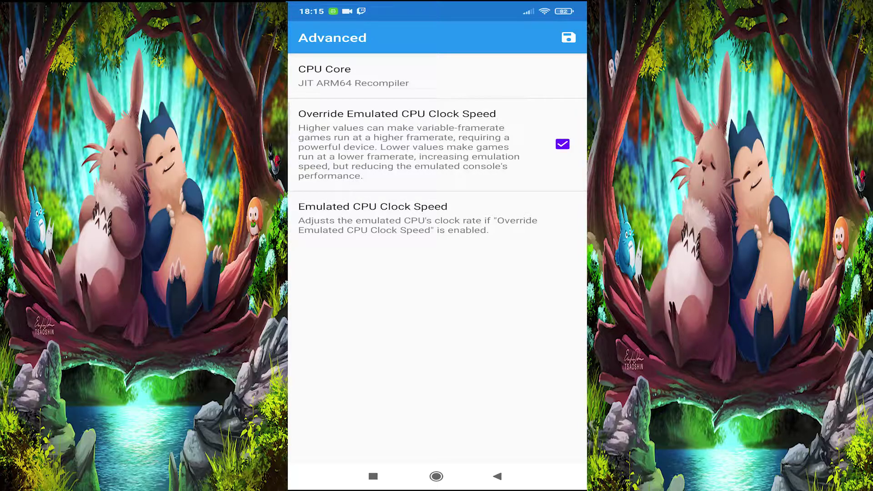
key(super)
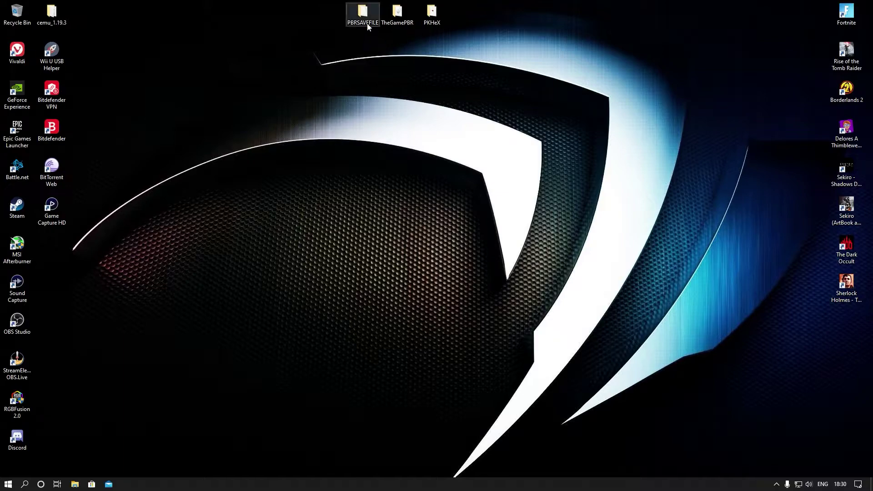
- Open the PKHeX folder on the desktop and launch PKHeX.exe
click(395, 16)
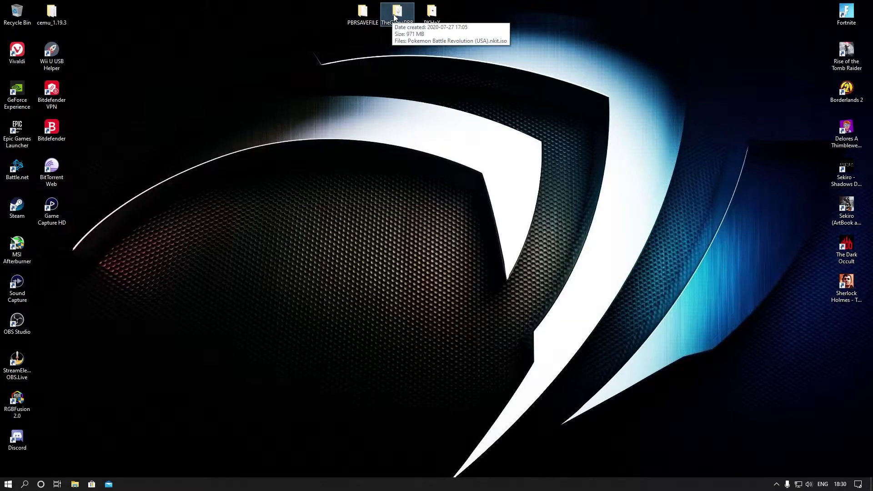
click(431, 14)
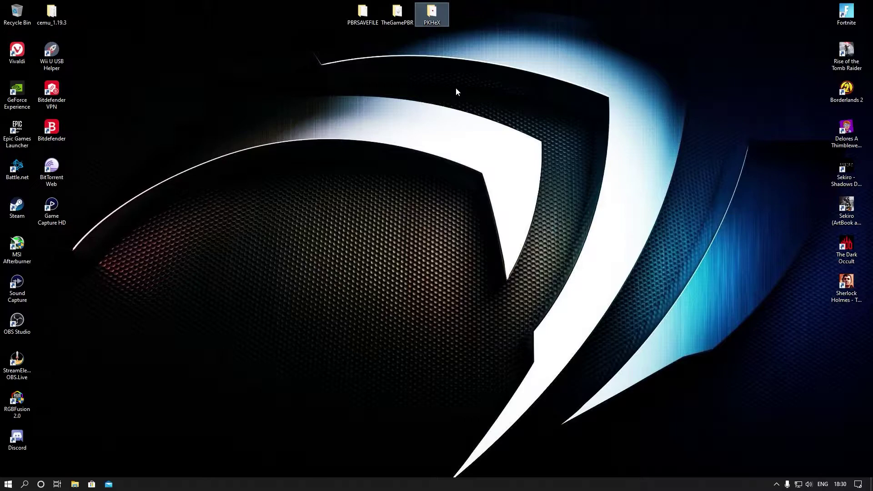
click(443, 90)
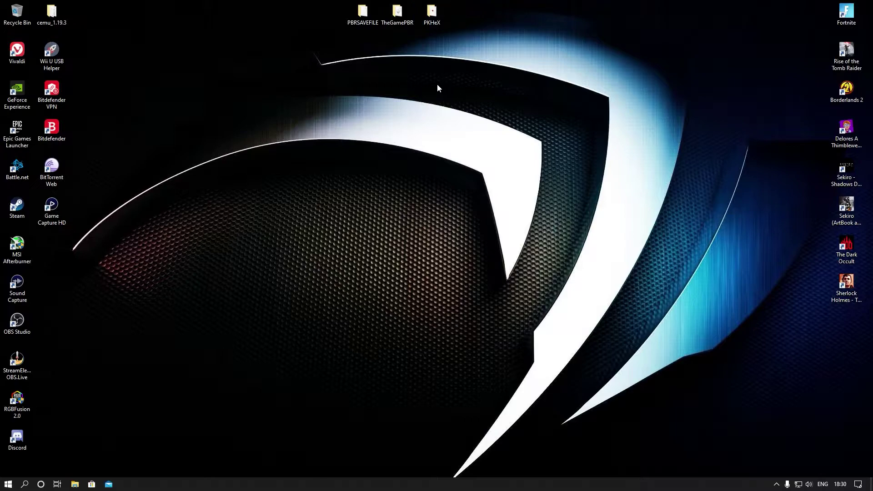
double_click(432, 14)
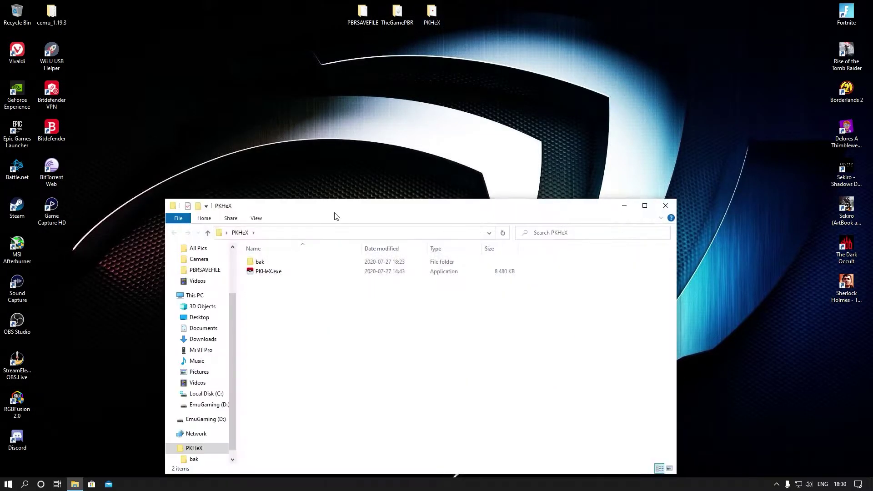
double_click(302, 272)
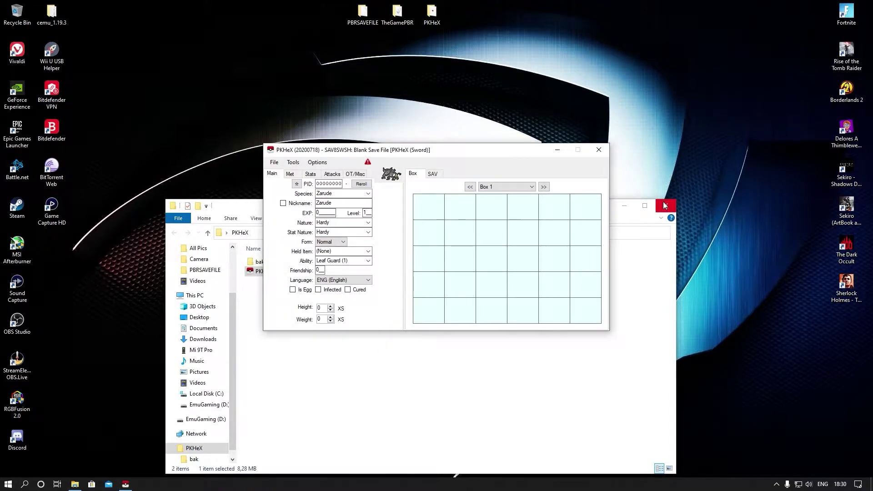
- Drag PbrSaveData from the PBRSAVEFILE folder onto PKHeX to load the Battle Revolution save
click(663, 206)
drag(480, 155, 451, 209)
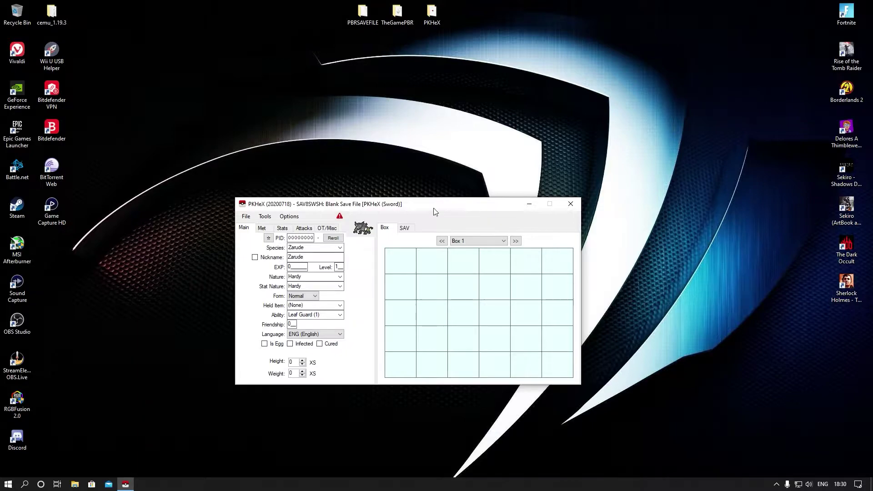
drag(427, 203, 436, 228)
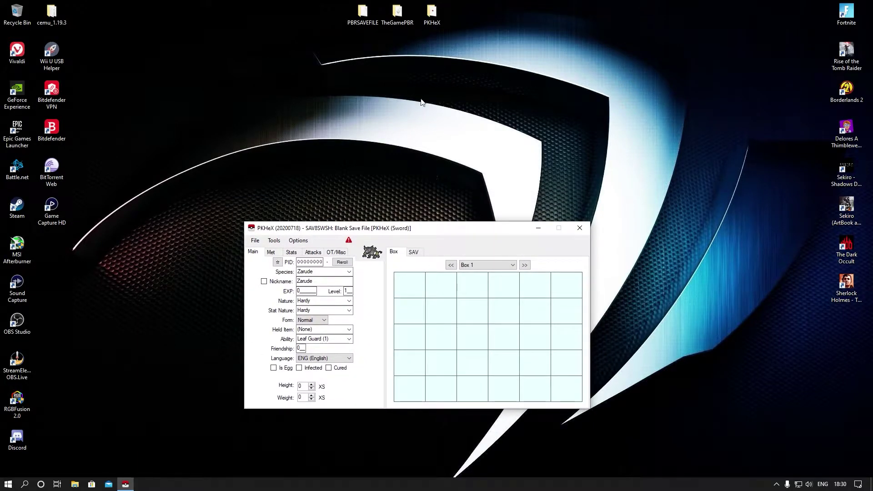
double_click(364, 15)
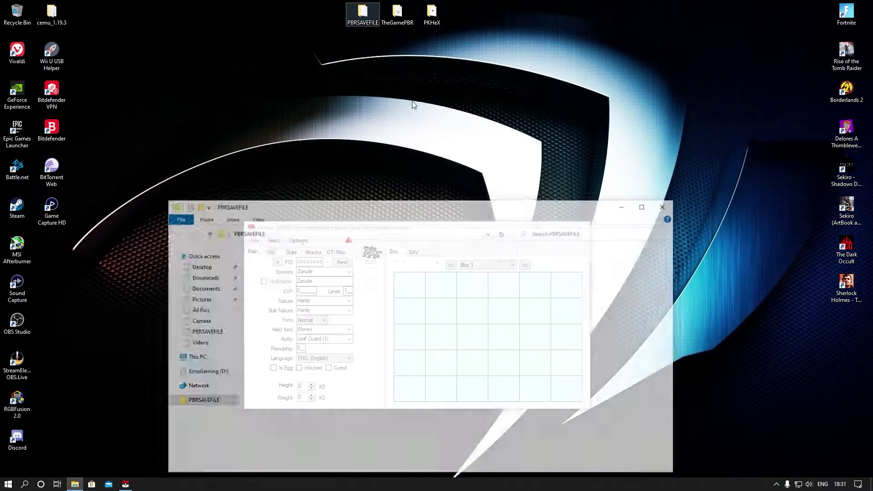
drag(404, 204, 402, 317)
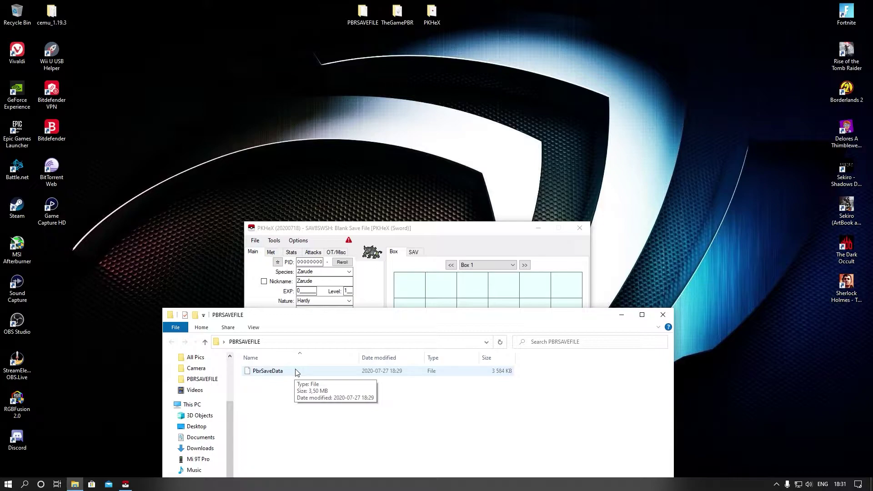
drag(297, 372, 444, 289)
click(663, 315)
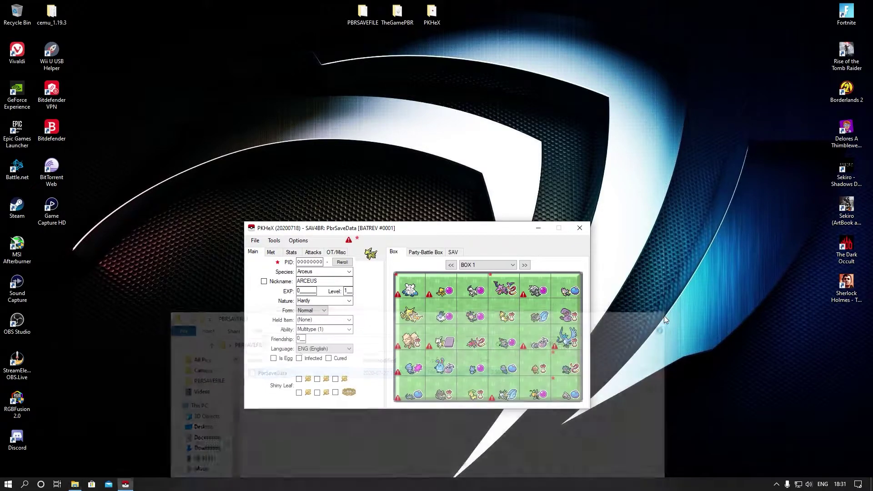
drag(440, 227, 446, 192)
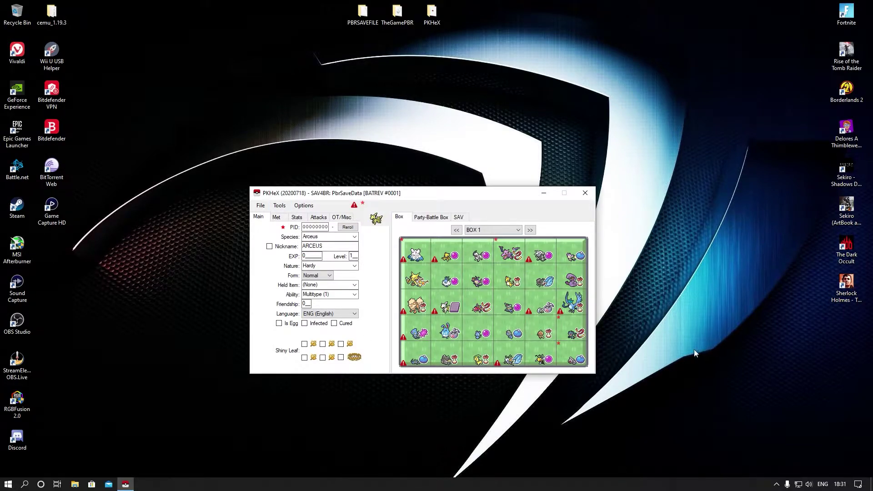
- Change the species to Zapdos, reroll its PID and make it shiny
mouse_move(405, 252)
click(327, 238)
text(zapdos)
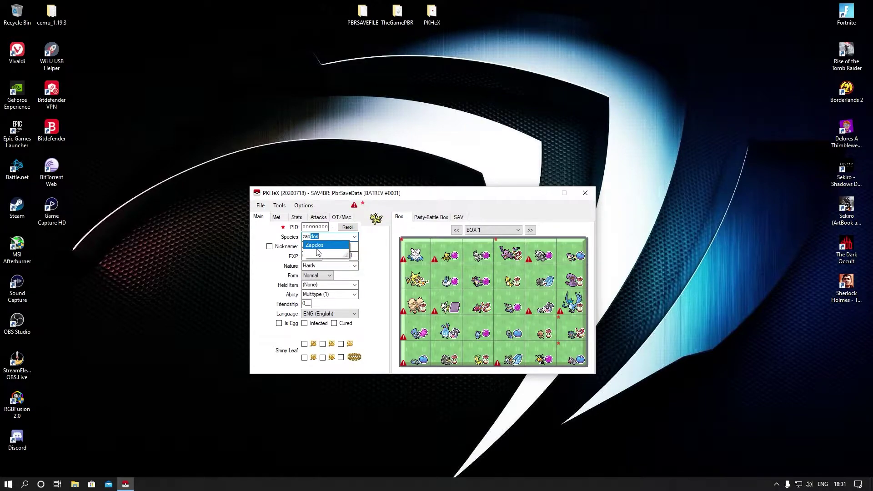
click(318, 250)
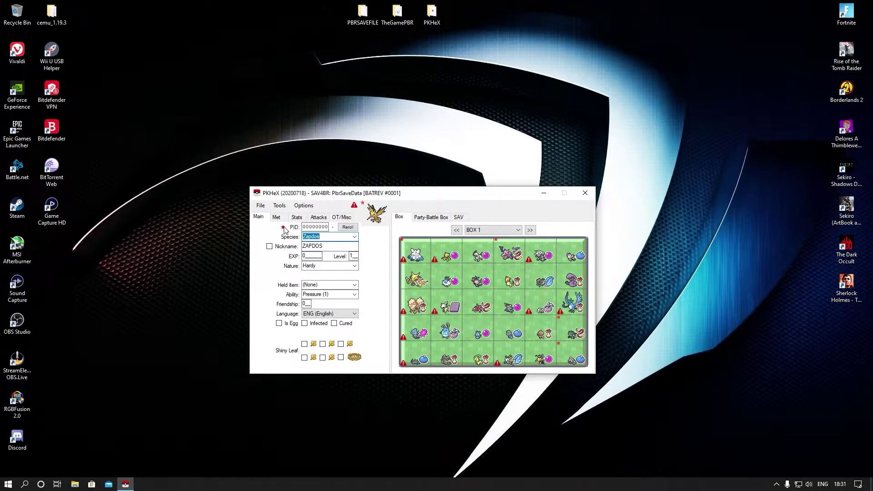
click(348, 227)
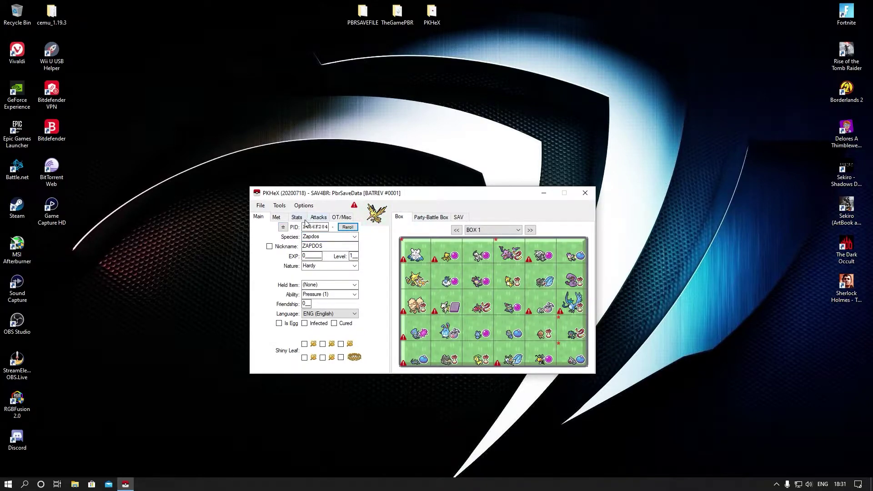
click(283, 228)
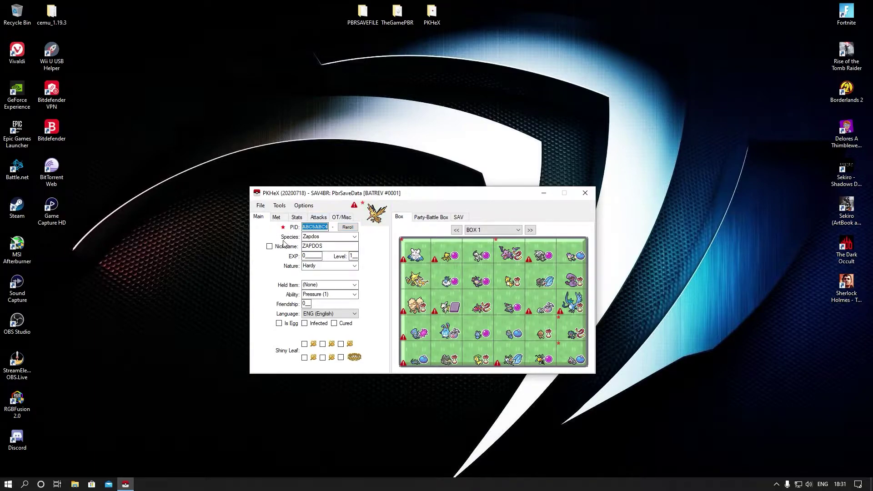
- Nickname the Zapdos 'Emugaming', set its nature to Timid, and reapply shiny
click(269, 246)
double_click(333, 249)
text(Emugaming)
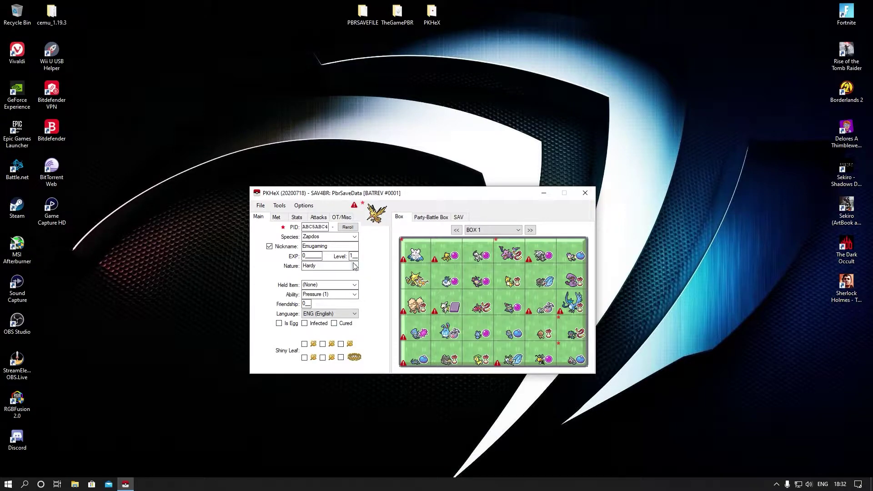
click(334, 265)
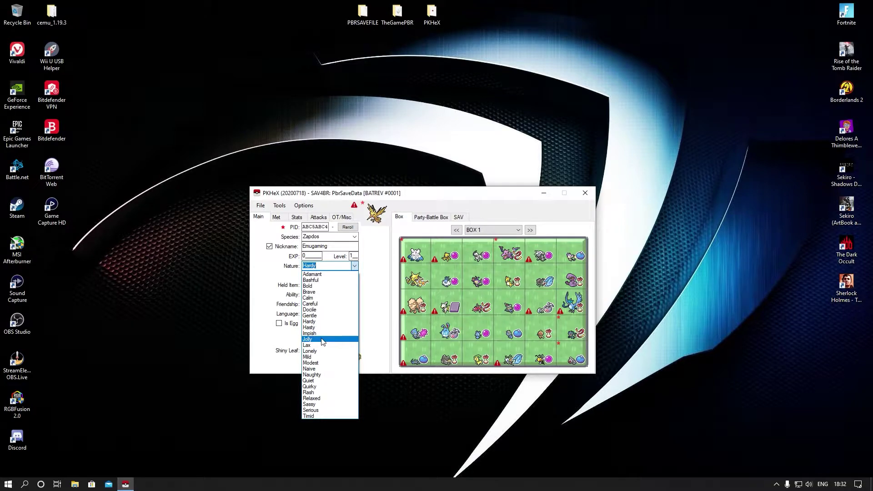
click(323, 415)
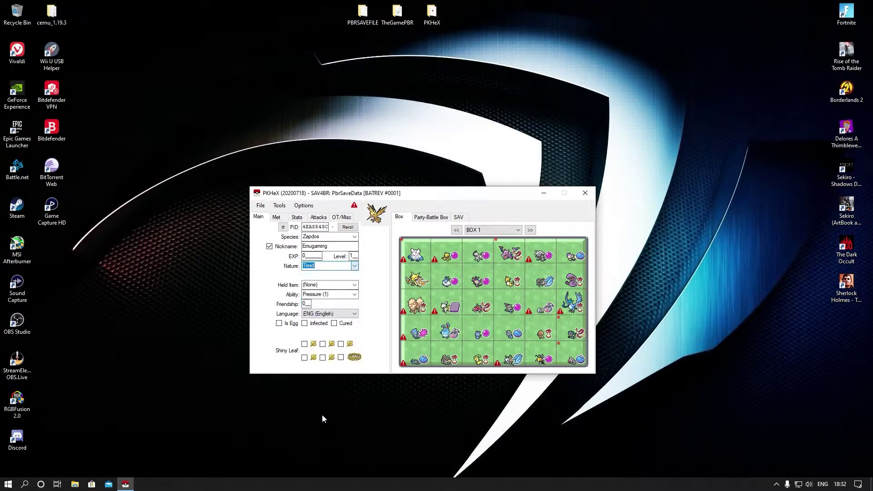
click(283, 227)
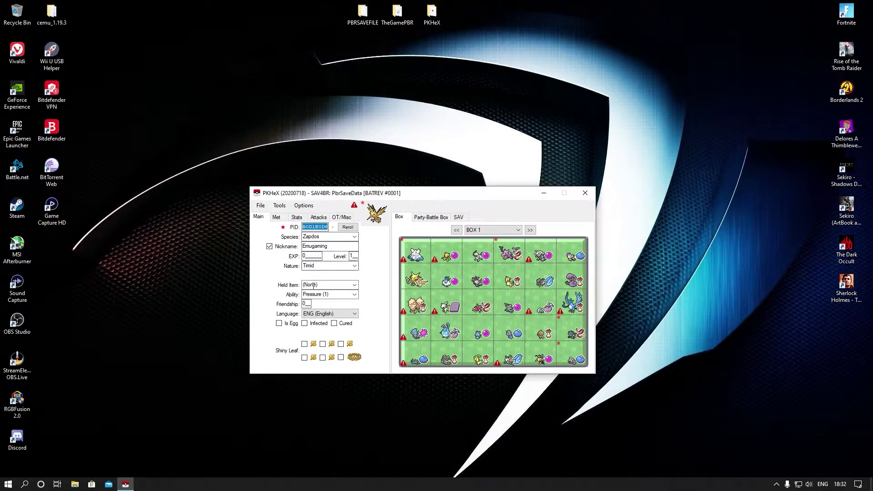
click(298, 219)
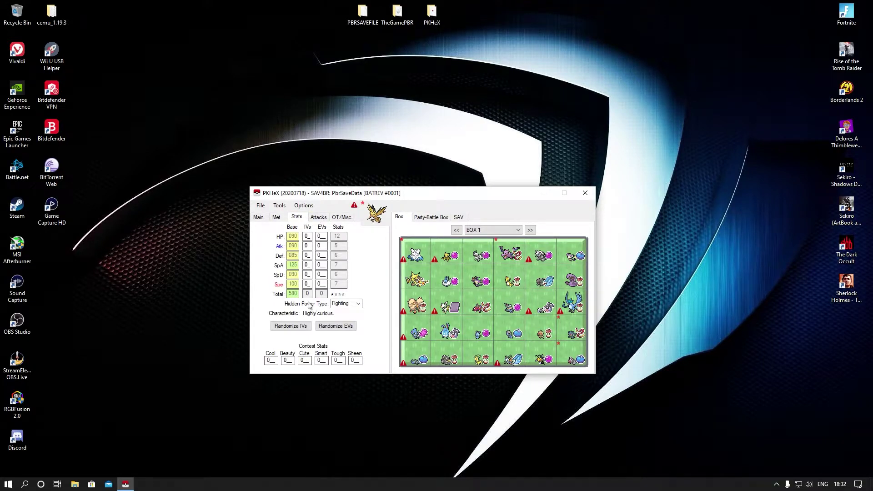
- Randomize the Zapdos's IVs and set its first two moves to Flamethrower and Thunderbolt
click(291, 325)
click(320, 220)
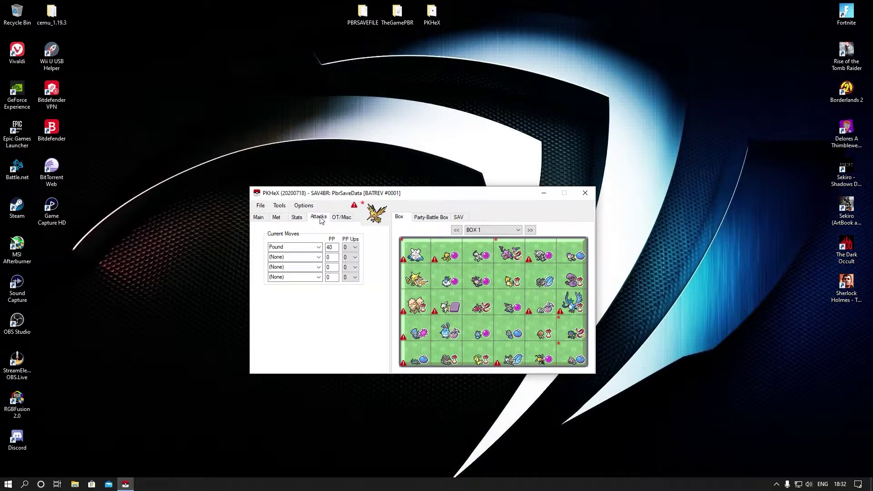
click(289, 249)
text(f)
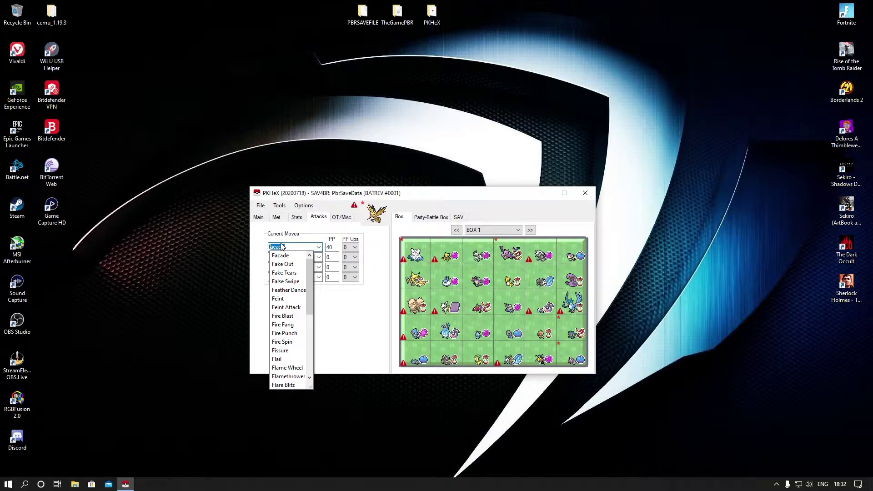
text(la)
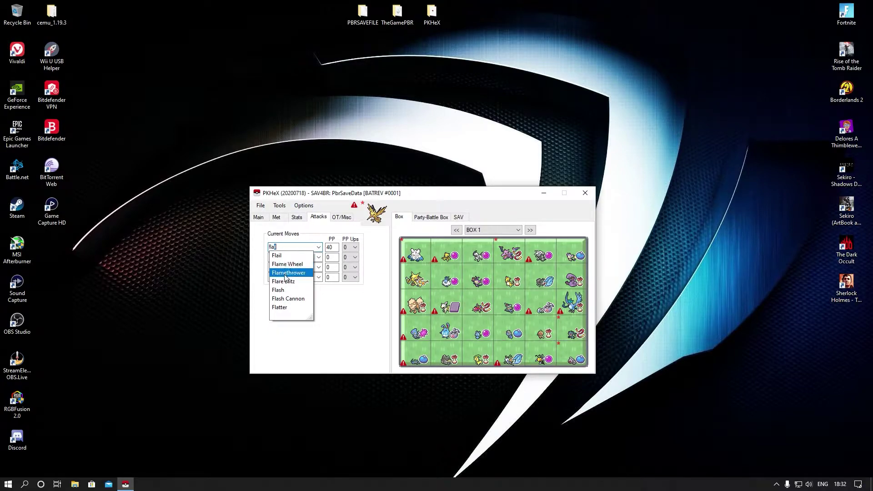
click(286, 273)
click(293, 258)
text(thunder)
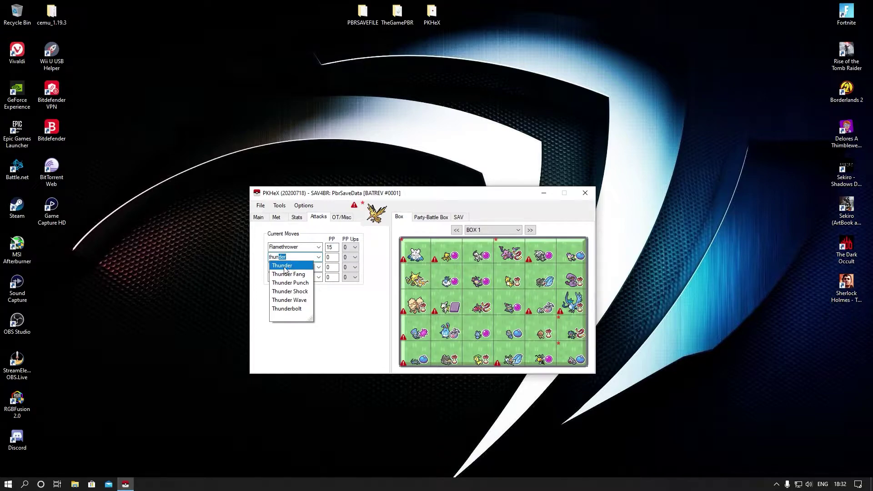
click(287, 308)
- Set the third and fourth moves to Stealth Rock and Fake Out
click(297, 269)
text(stealth Rock)
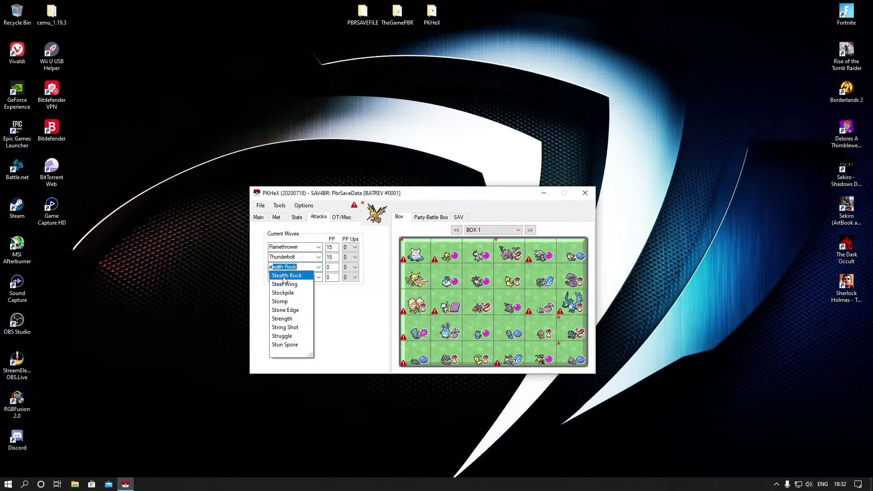
click(285, 275)
click(308, 280)
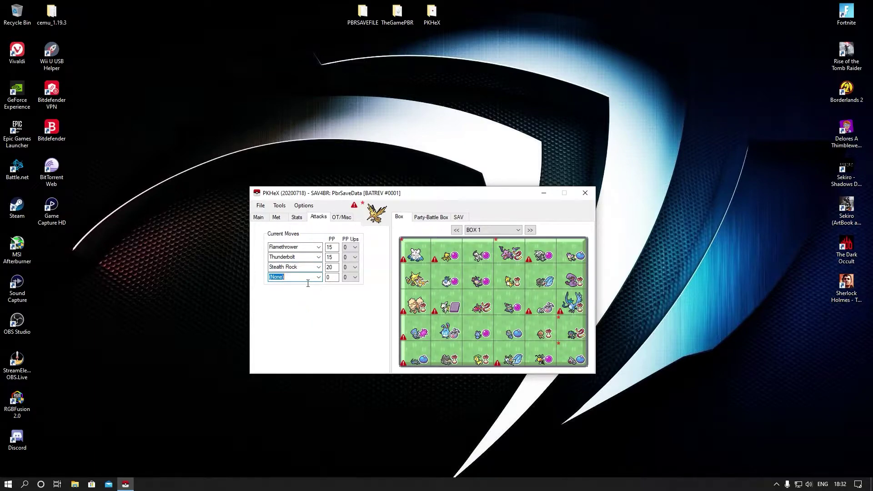
text(fake Out)
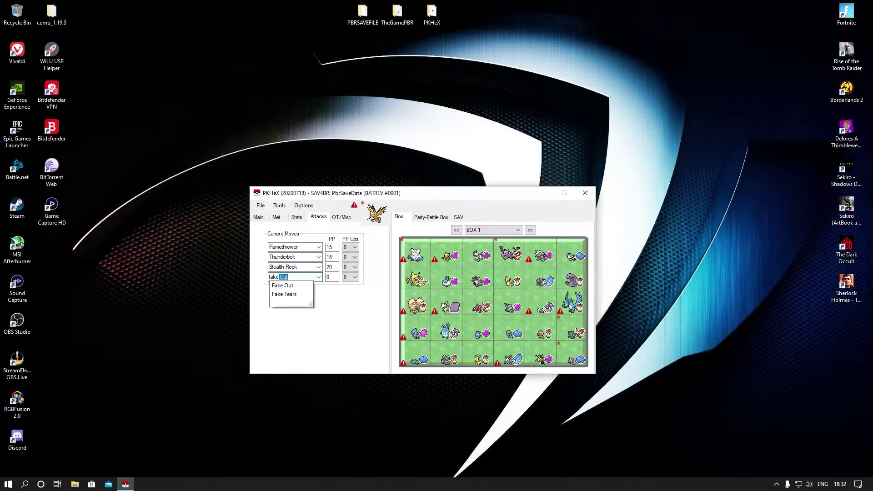
click(284, 286)
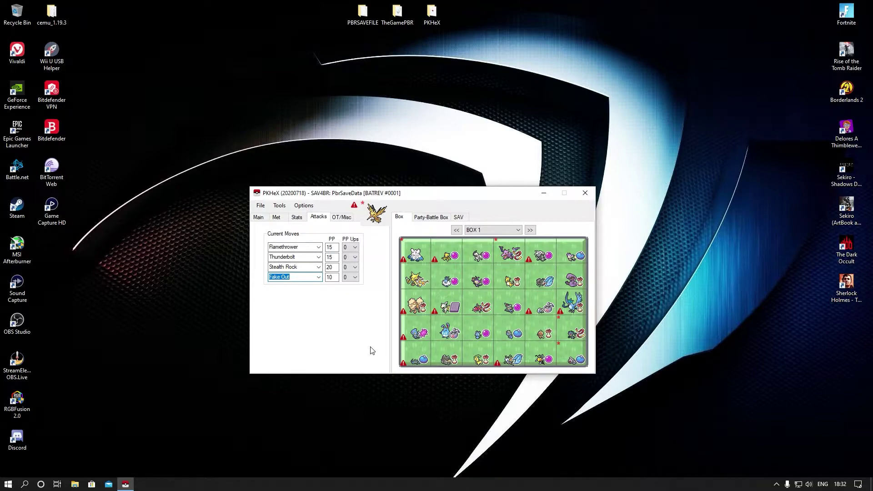
click(342, 217)
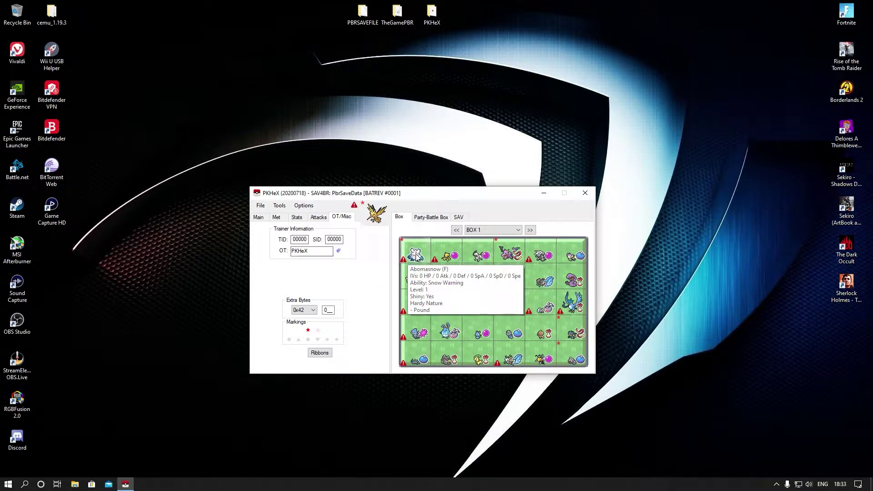
- Place the Zapdos in Box 1's first slot over Abomasnow and set its level to 100
right_click(415, 255)
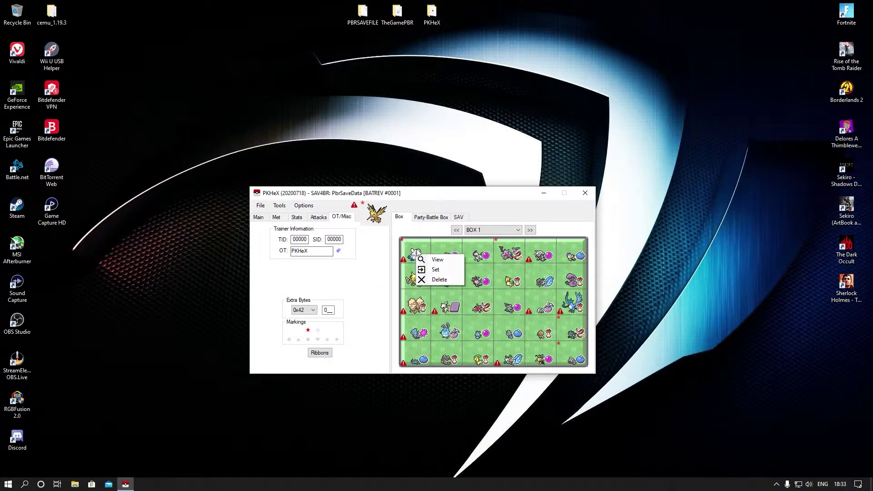
click(439, 269)
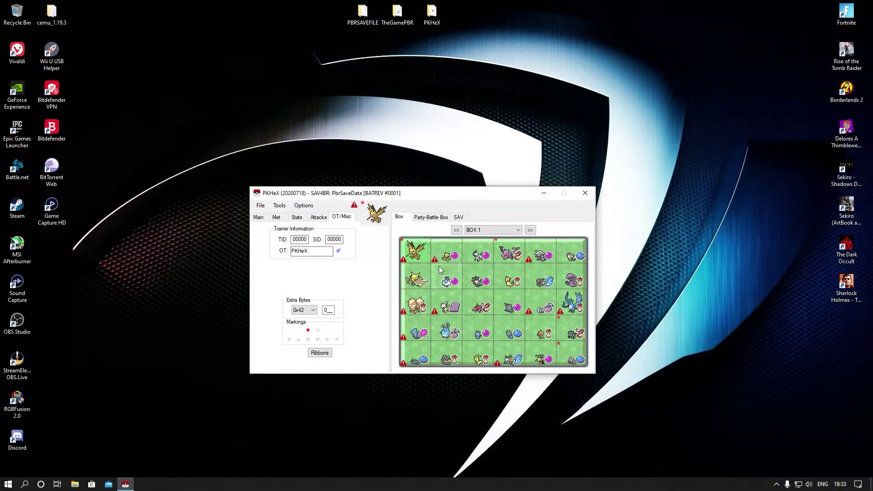
click(414, 255)
click(258, 217)
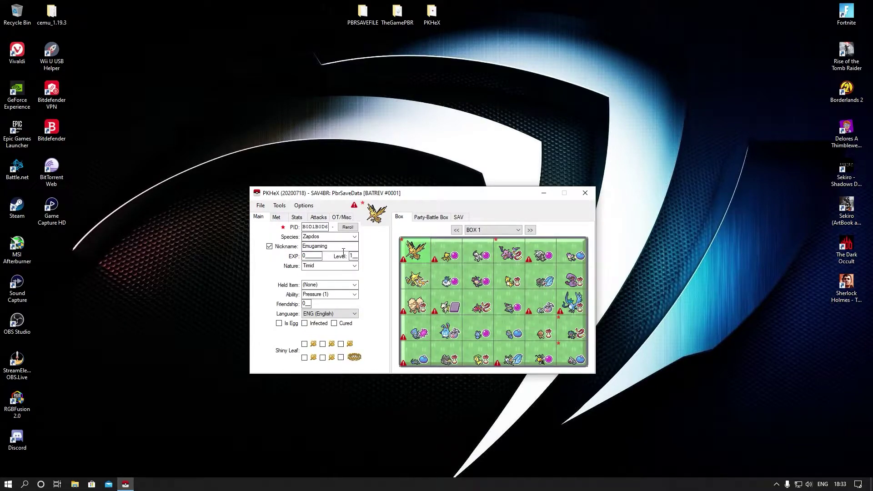
text(00)
- Save the level-100 Zapdos into the first slot, reloading it to verify the changes
right_click(414, 251)
click(422, 261)
right_click(409, 250)
click(418, 262)
click(413, 249)
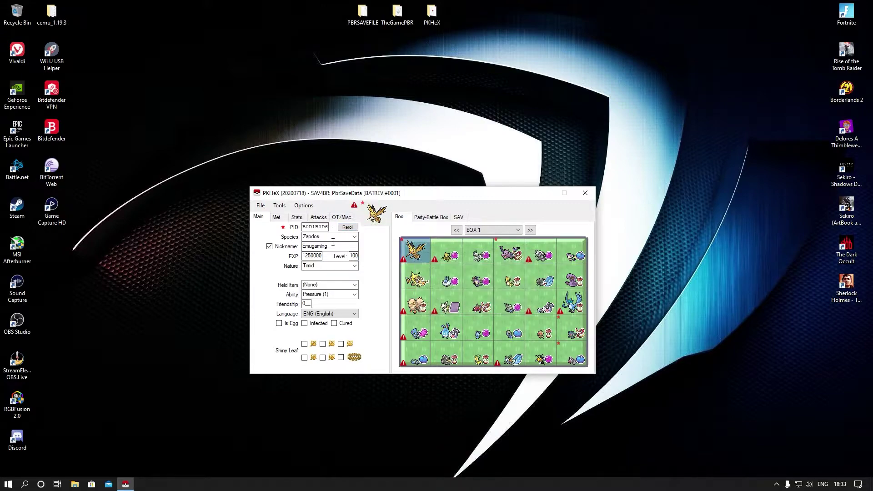
right_click(418, 256)
click(430, 267)
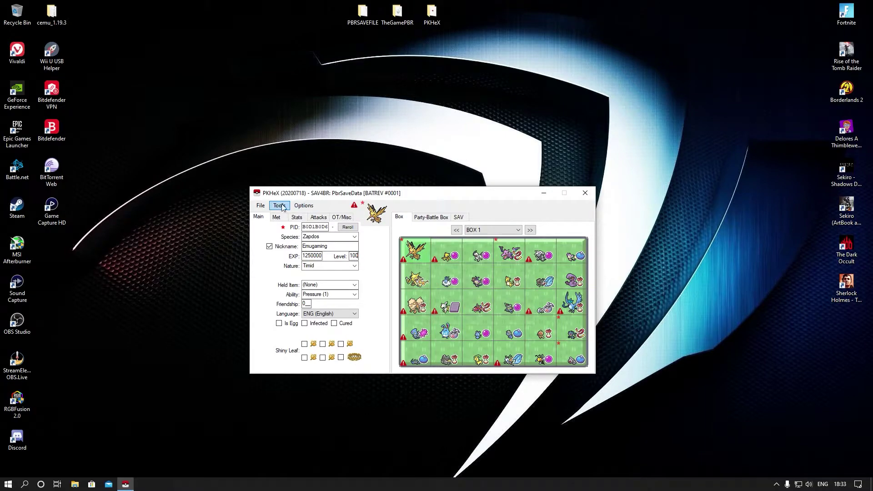
- Export the main save over PbrSaveData in PBRSAVEFILE, confirm the replacement, and close PKHeX
mouse_move(485, 285)
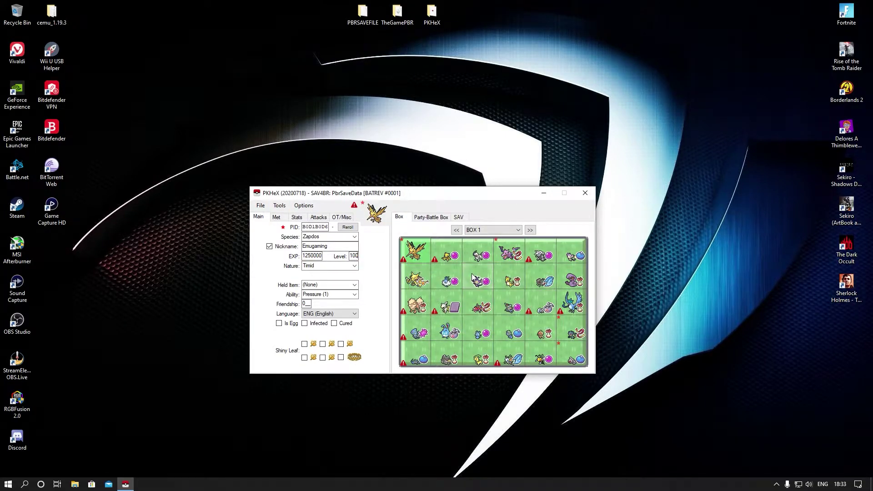
click(260, 206)
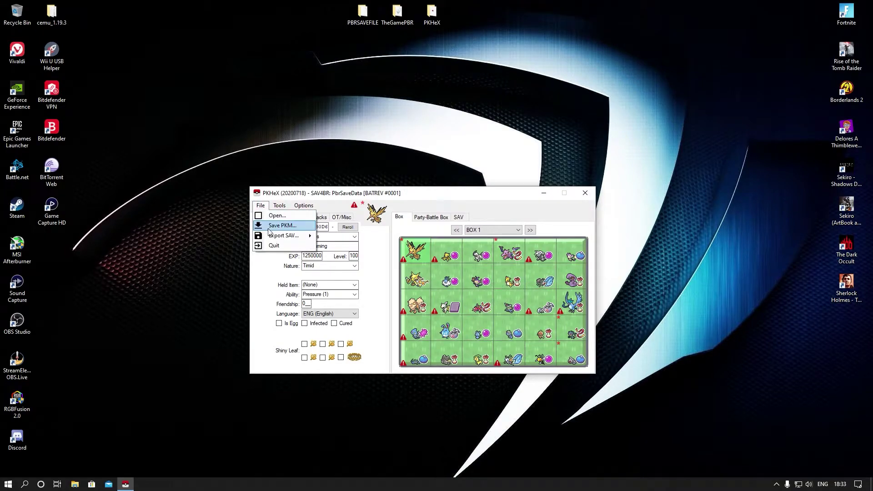
mouse_move(282, 236)
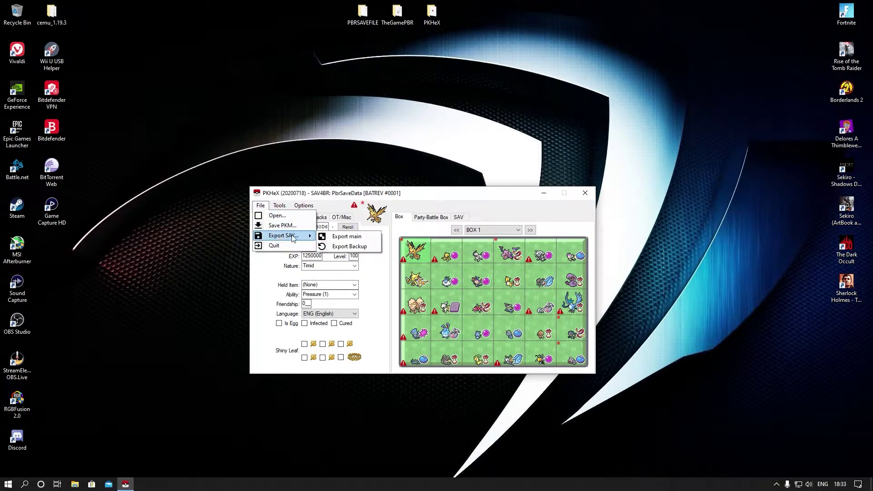
click(348, 237)
click(384, 267)
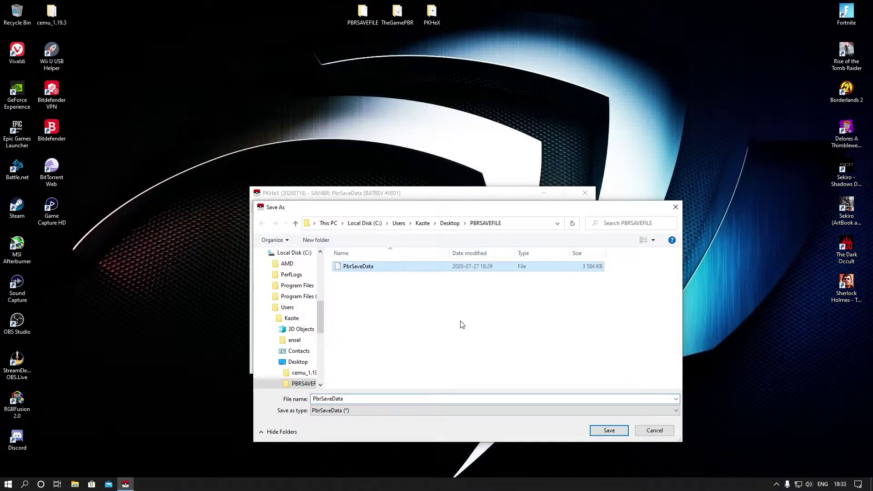
click(607, 431)
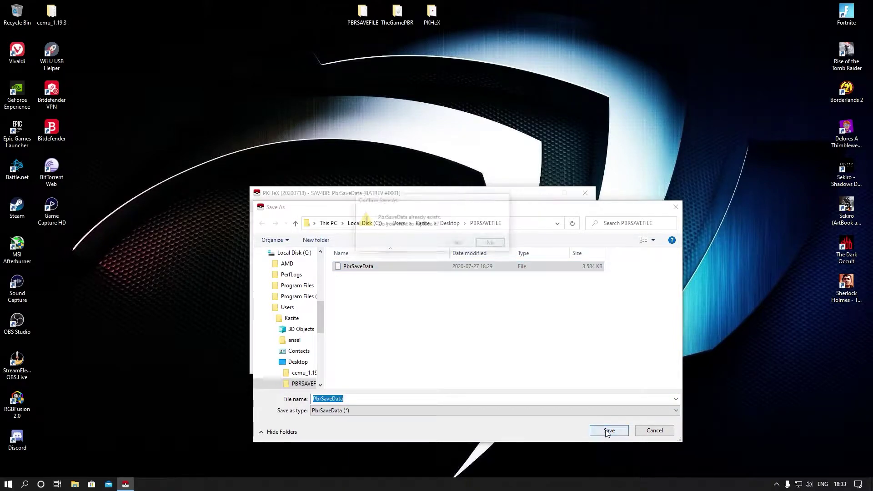
click(454, 244)
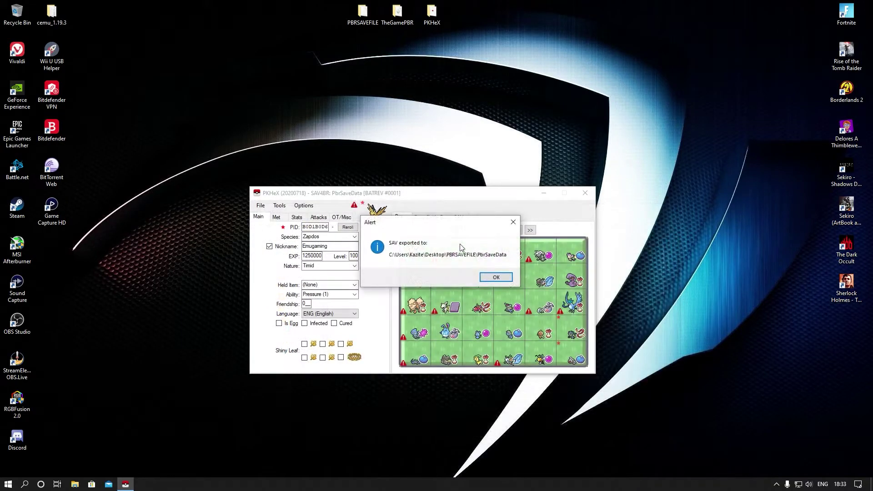
click(497, 278)
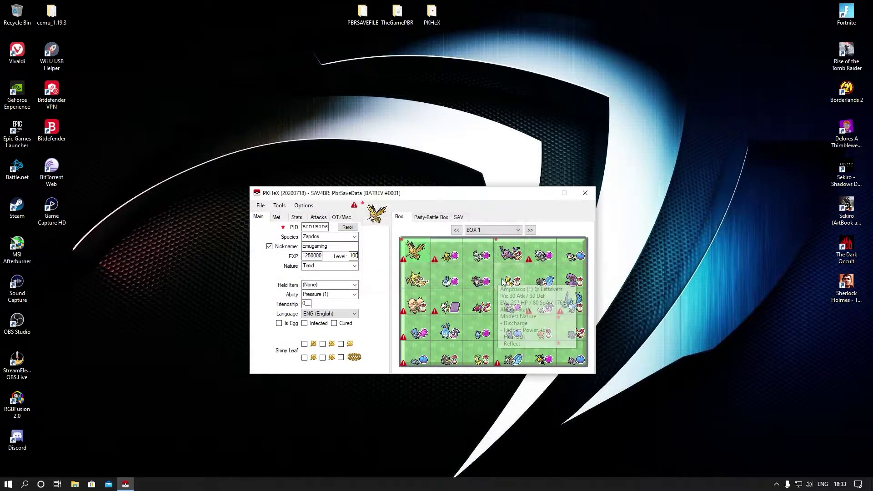
click(586, 193)
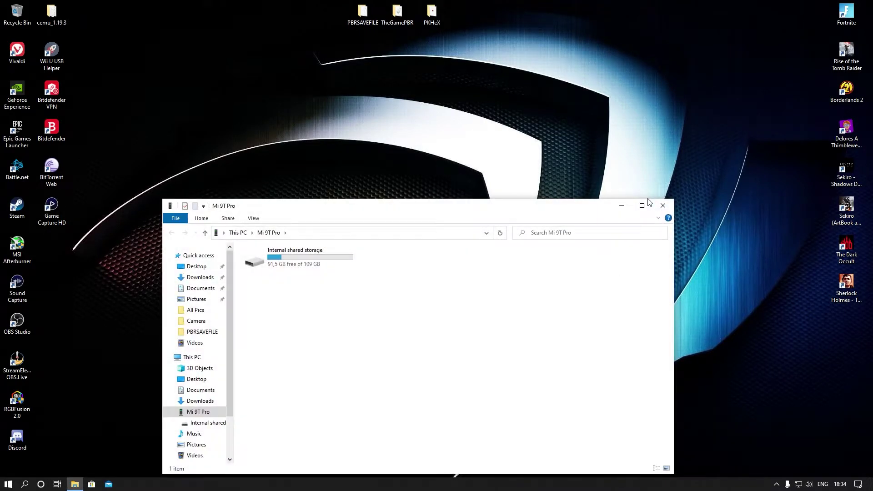
- Open the Mi 9T Pro phone's Internal shared storage in File Explorer
double_click(297, 259)
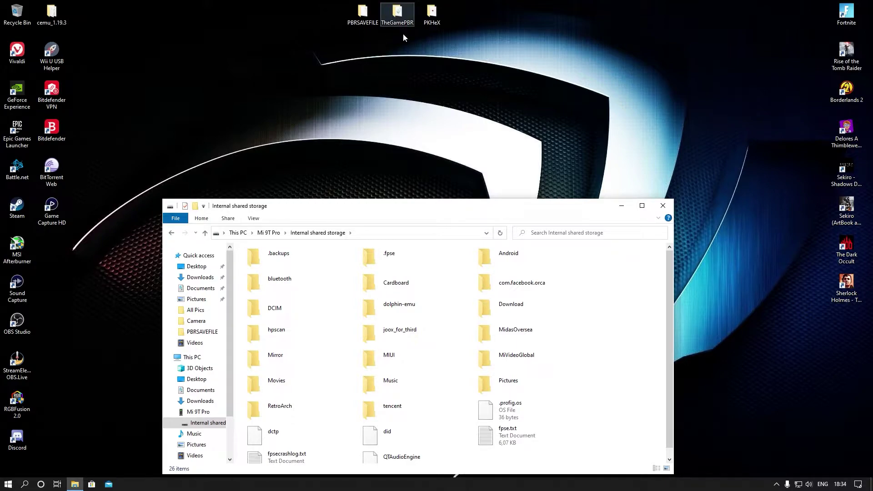
- Open the TheGamePBR folder and place it beside the phone storage window
double_click(397, 13)
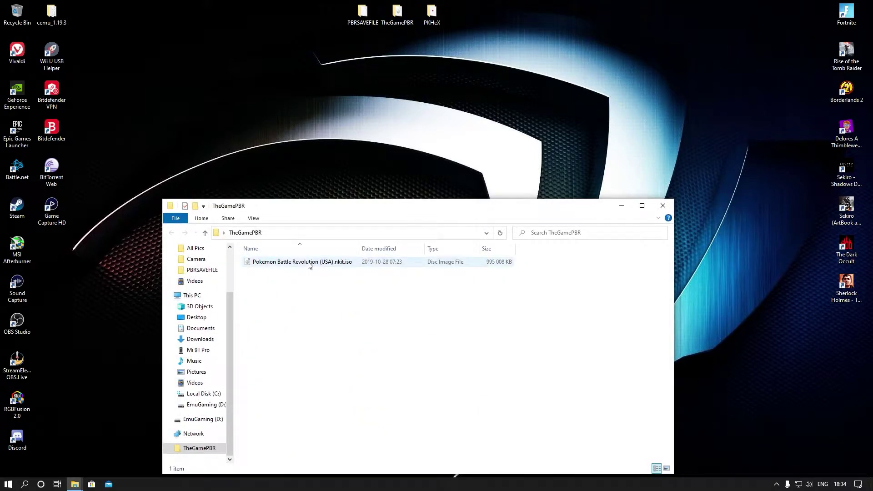
drag(330, 209, 535, 82)
drag(297, 212, 190, 219)
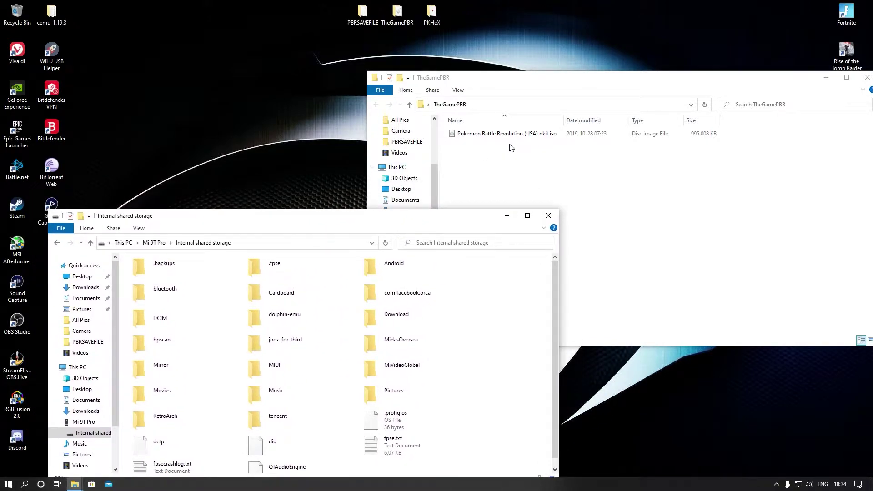
drag(509, 137, 260, 107)
key(Escape)
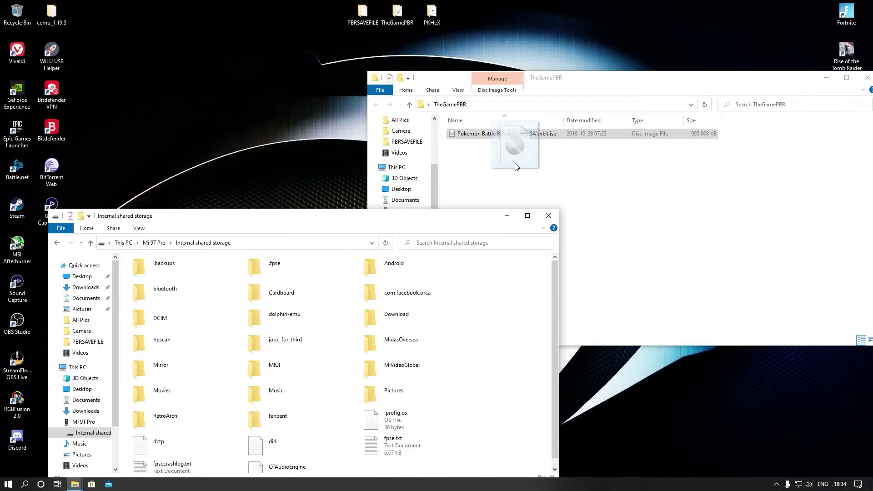
- Copy Pokemon Battle Revolution (USA).nkit.iso into the phone's Download folder, then close TheGamePBR
drag(485, 133, 405, 318)
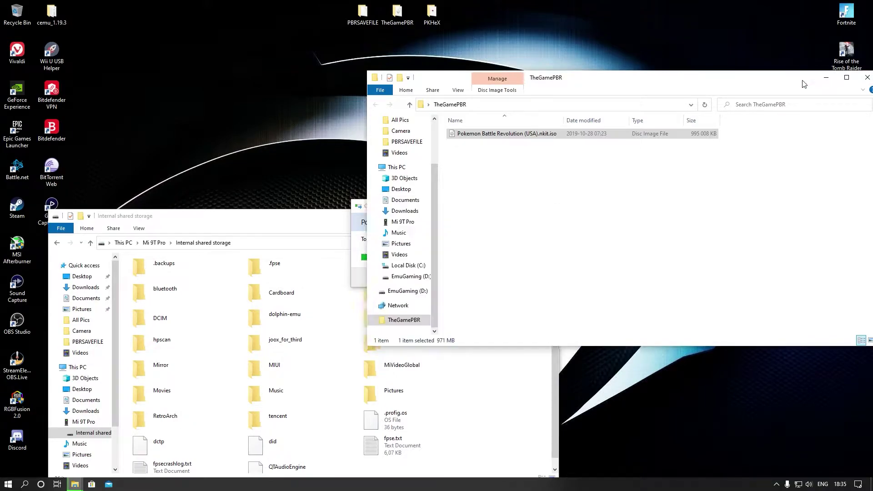
click(868, 77)
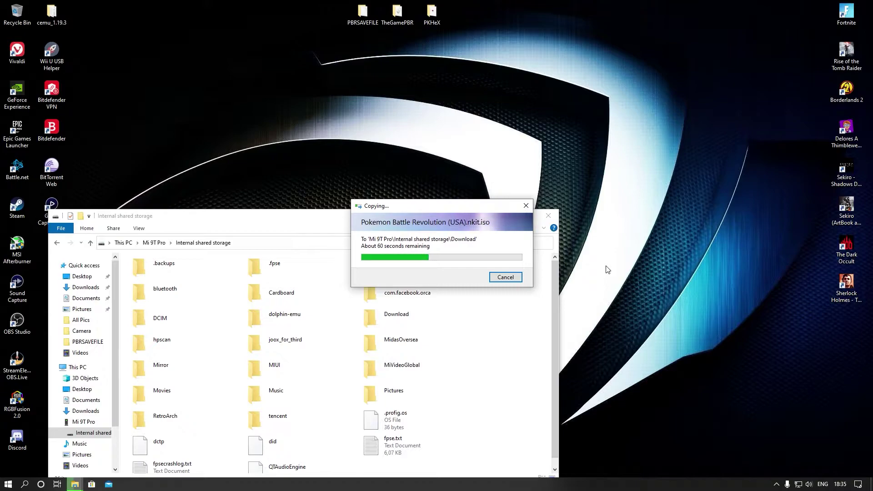
drag(277, 220, 297, 232)
drag(429, 201, 680, 15)
drag(423, 246, 491, 161)
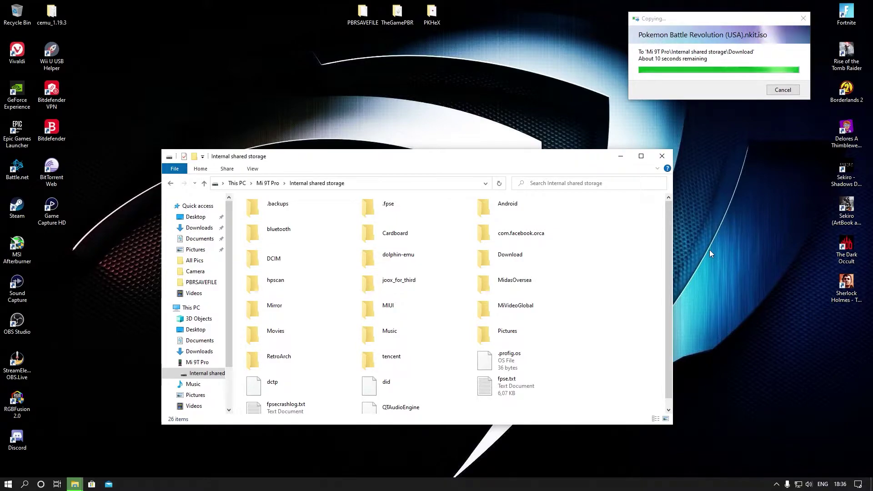
double_click(519, 258)
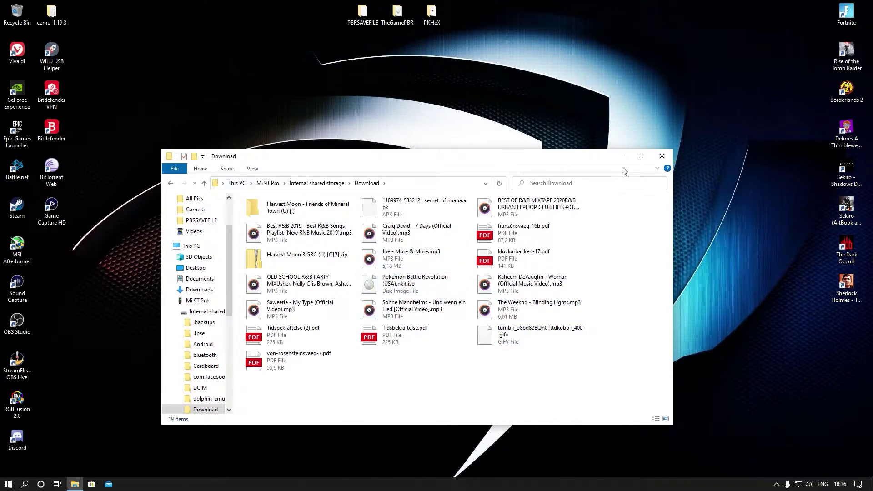
click(172, 183)
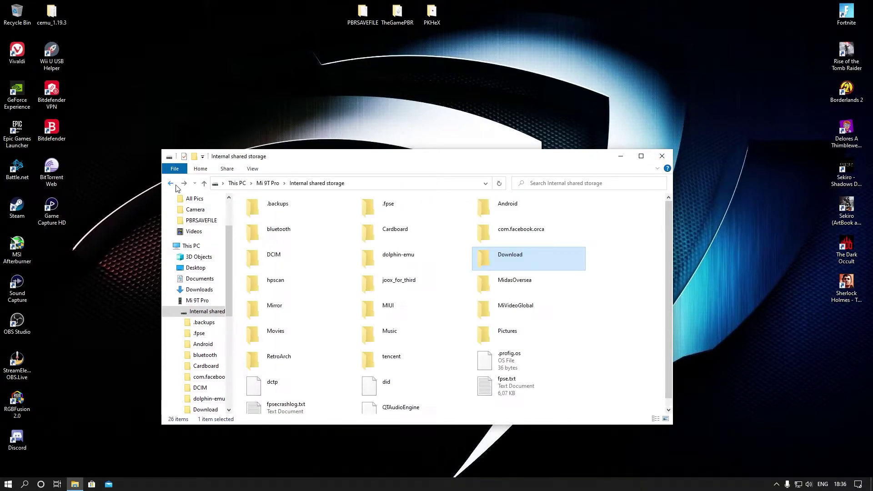
click(536, 122)
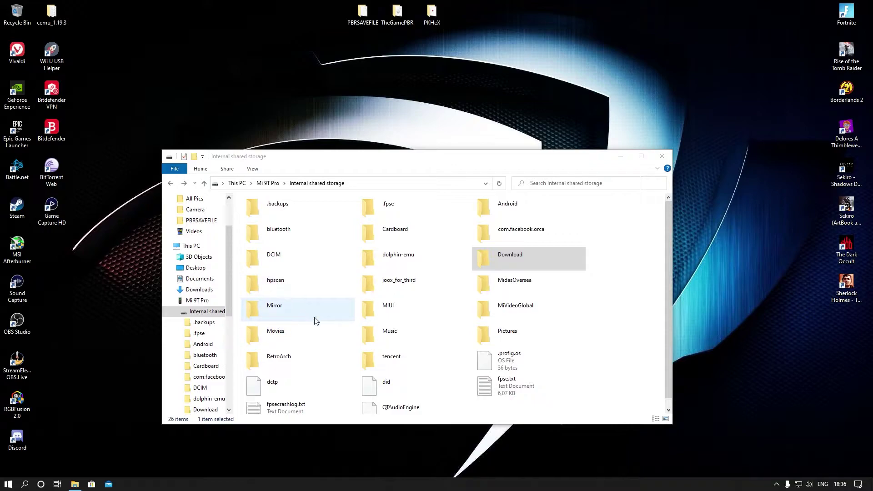
- Browse the phone storage into dolphin-emu > Wii > title > 00010000
double_click(403, 257)
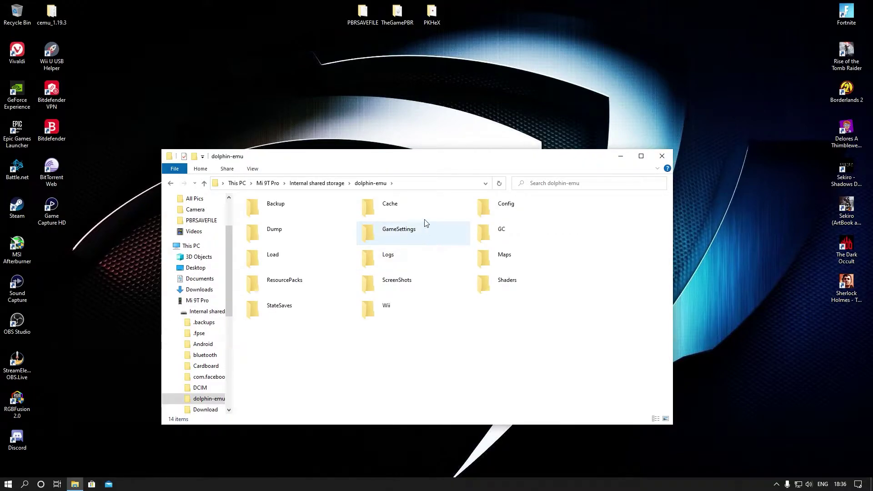
double_click(406, 313)
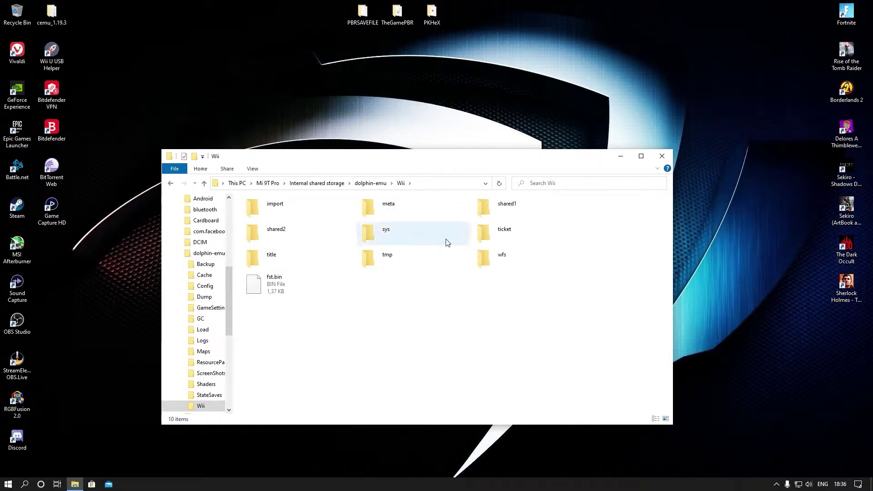
click(296, 267)
double_click(296, 267)
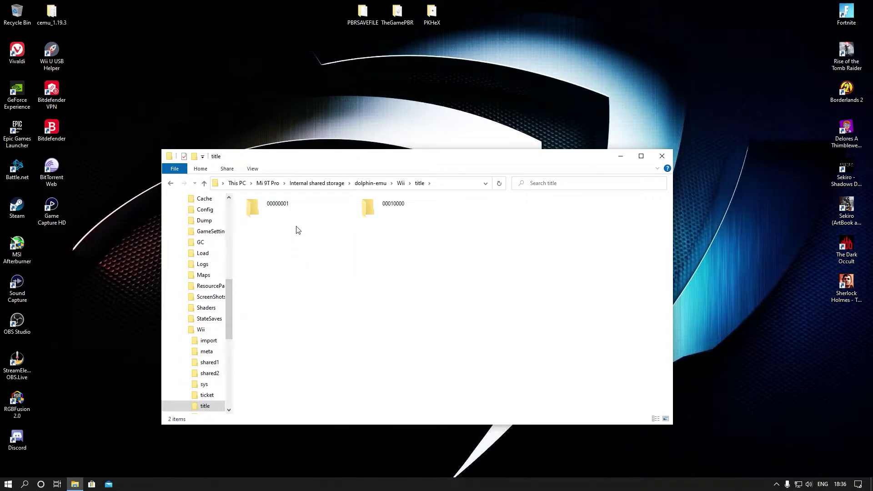
double_click(404, 214)
- Reach 52504245 > data > GeniusPbr holding PbrSaveData, then close File Explorer
click(274, 213)
double_click(274, 212)
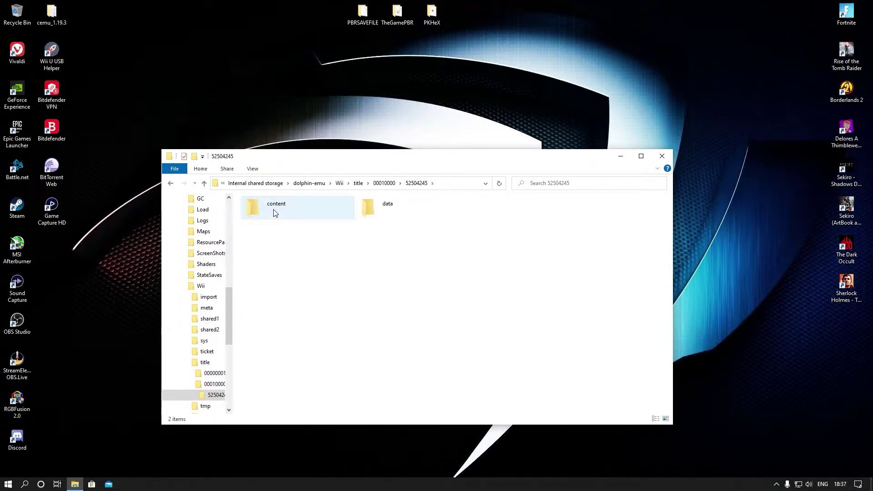
double_click(320, 205)
click(171, 183)
click(414, 217)
double_click(415, 214)
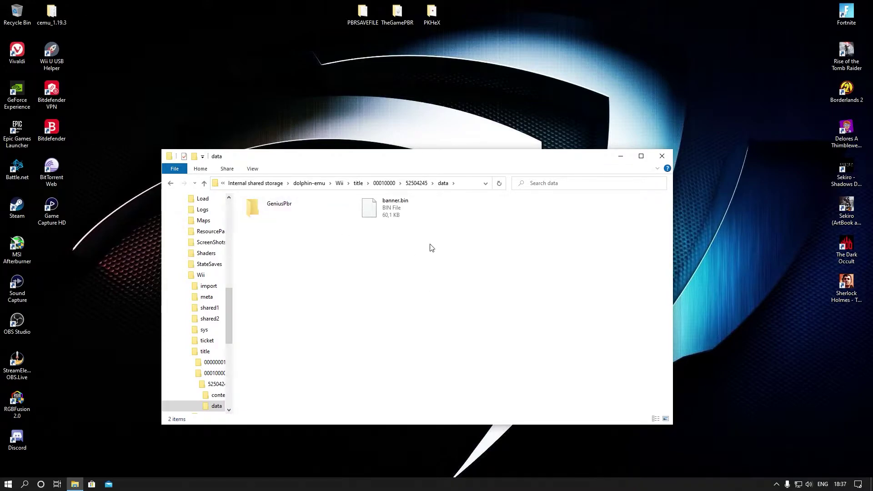
double_click(281, 208)
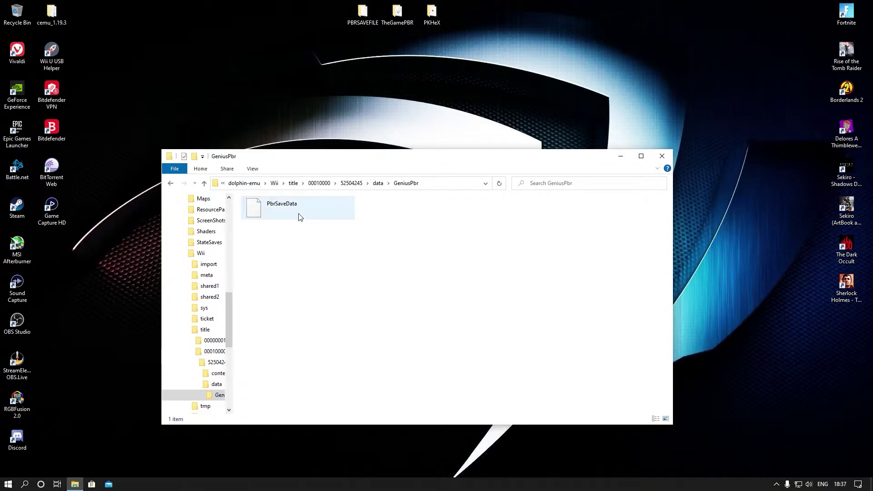
click(662, 156)
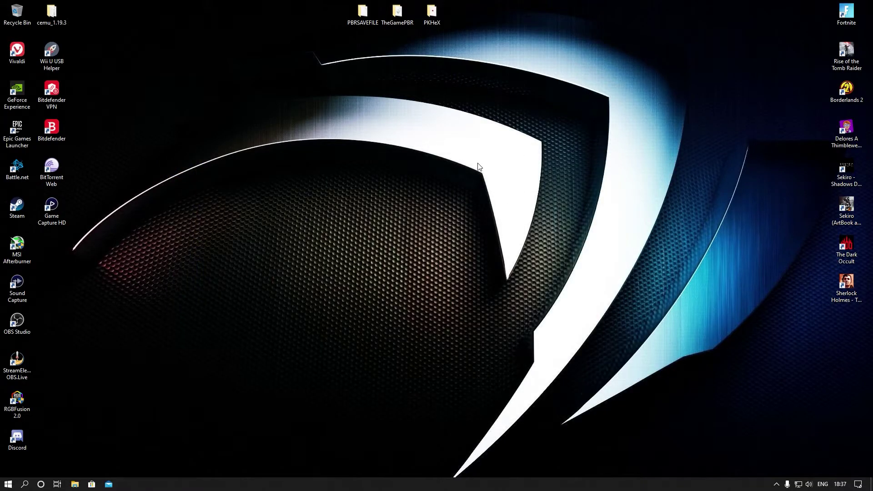